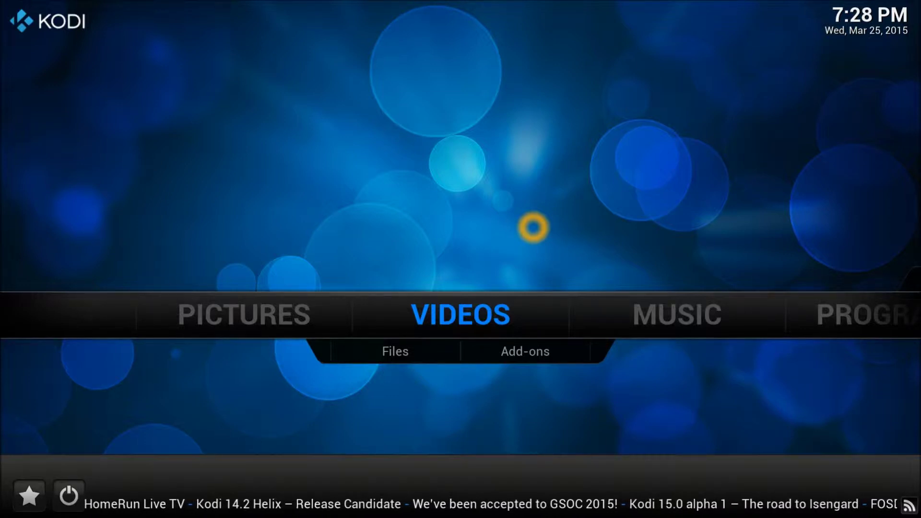
Step: Open the Add-ons entry under VIDEOS on the Kodi home screen
click(532, 347)
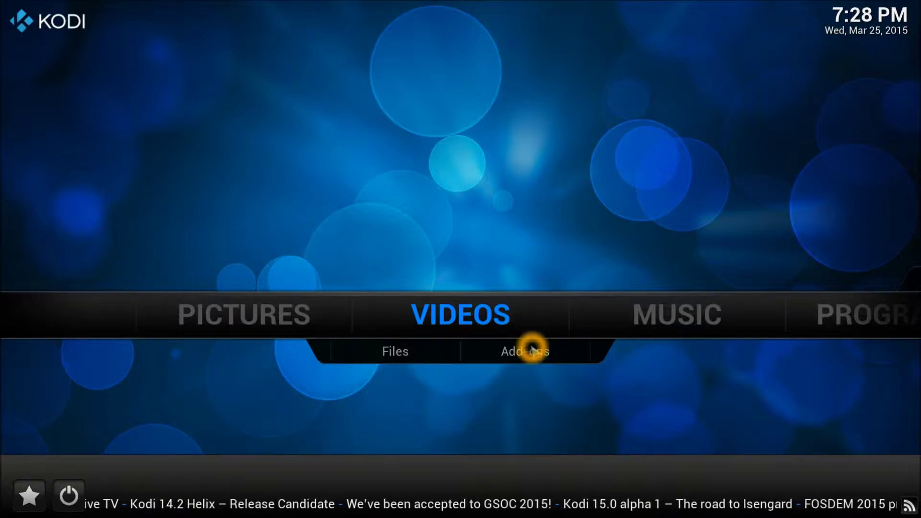
click(534, 352)
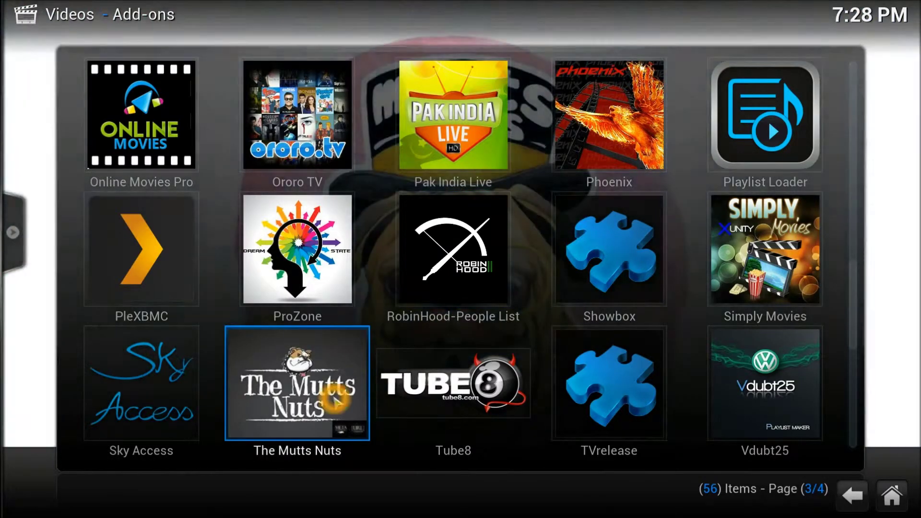
Step: Launch The Mutts Nuts from the installed video add-ons grid
click(329, 413)
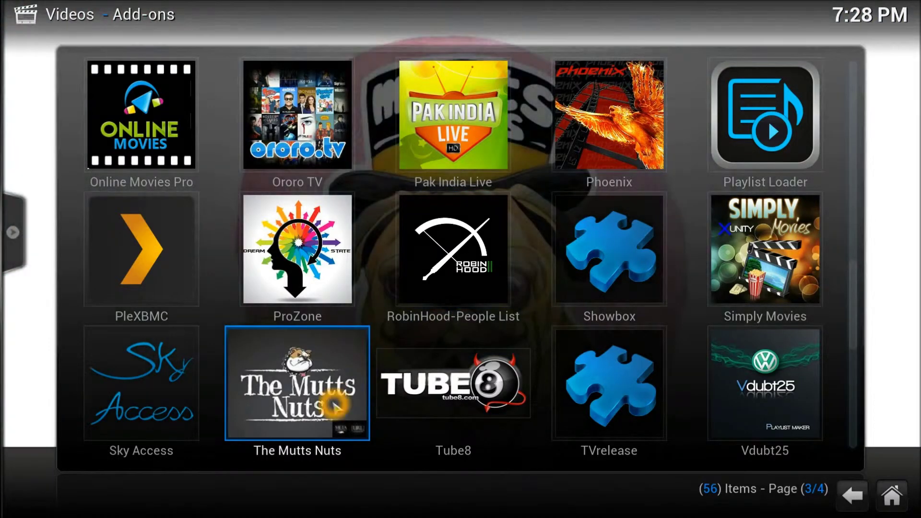
click(315, 410)
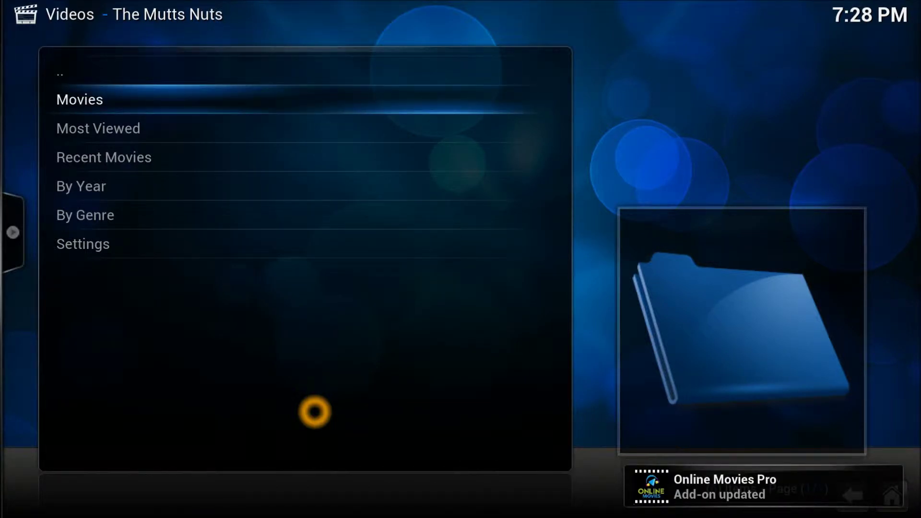
Step: Step through The Mutts Nuts menu entries and open its Settings folder
key(Down)
key(Up)
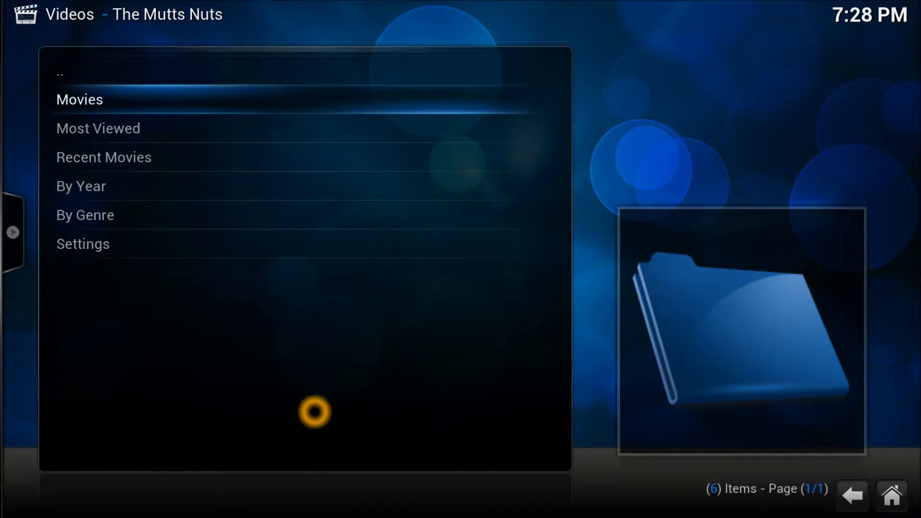
key(Down)
key(Down)
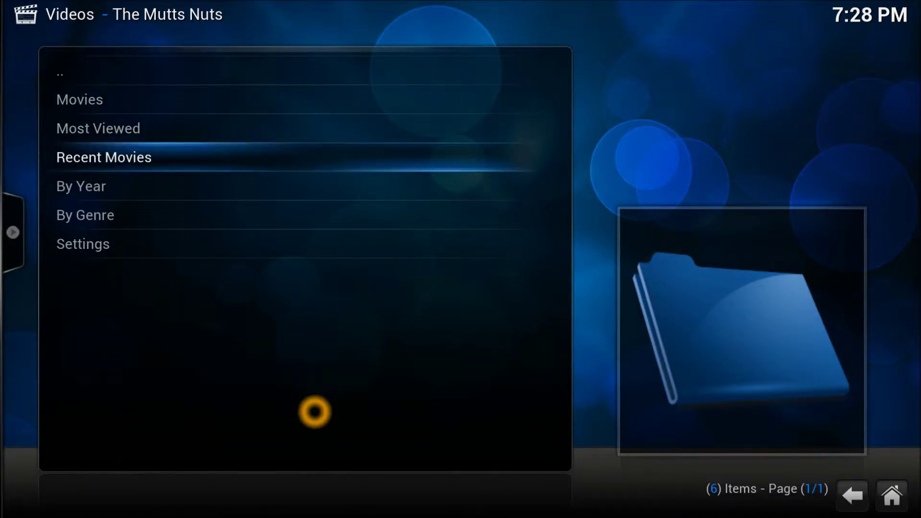
key(Down)
key(Down)
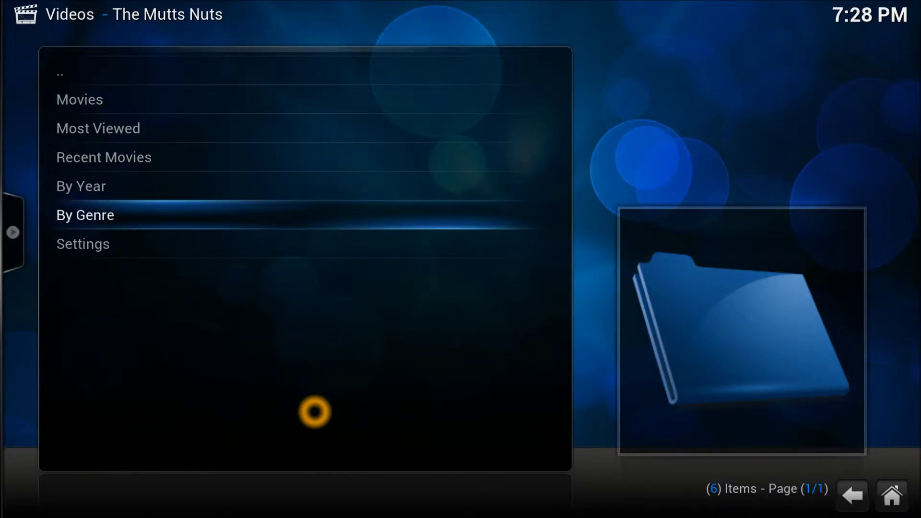
key(Down)
key(Up)
key(Down)
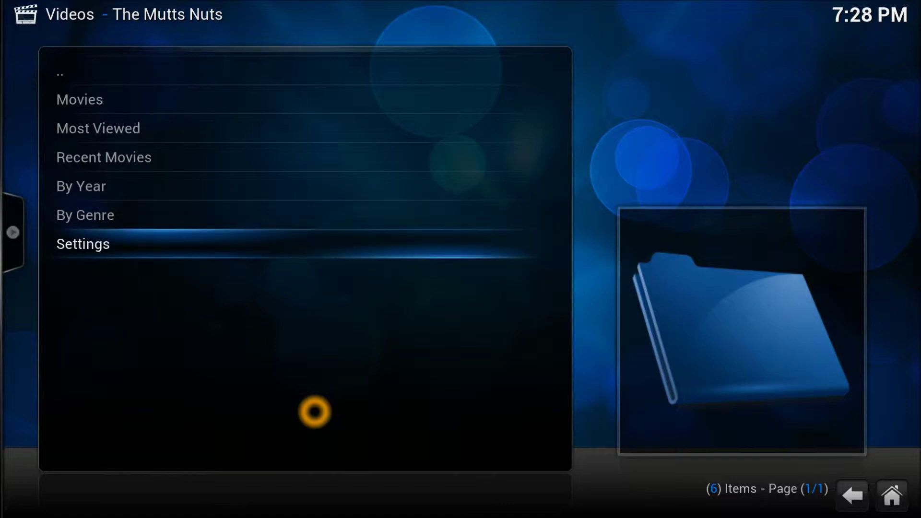
key(Return)
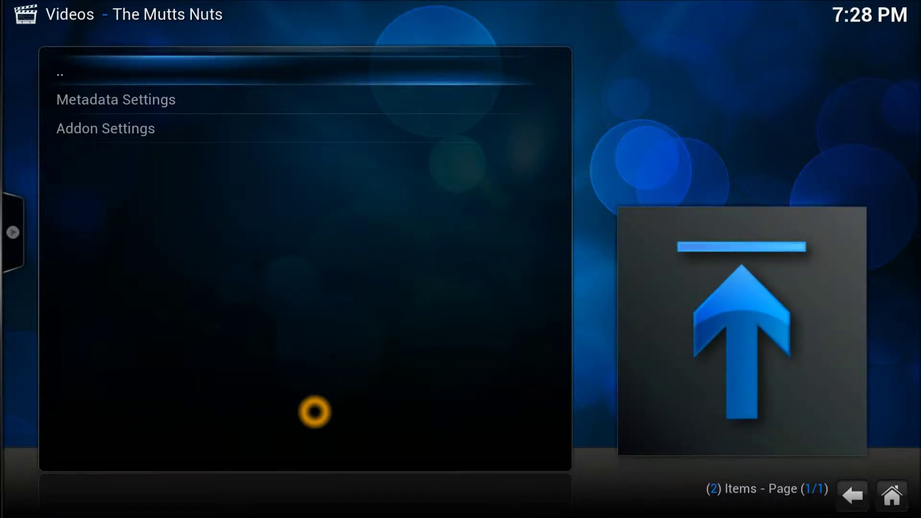
Step: Open Addon Settings and view its AutoView options
key(Down)
key(Down)
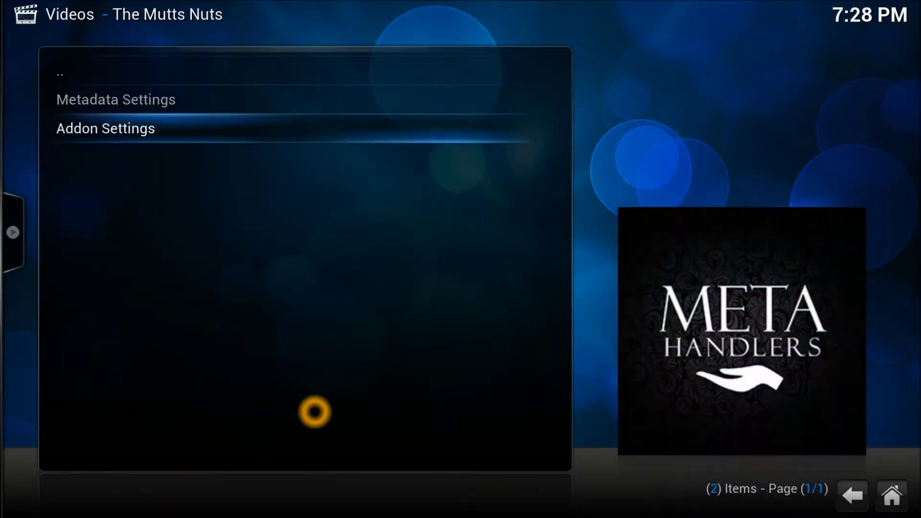
key(Up)
key(Up)
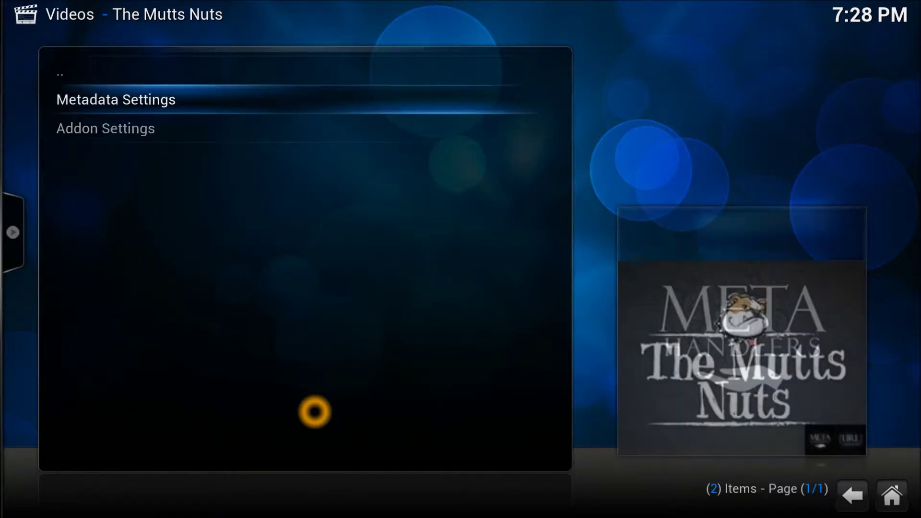
key(Down)
key(Down)
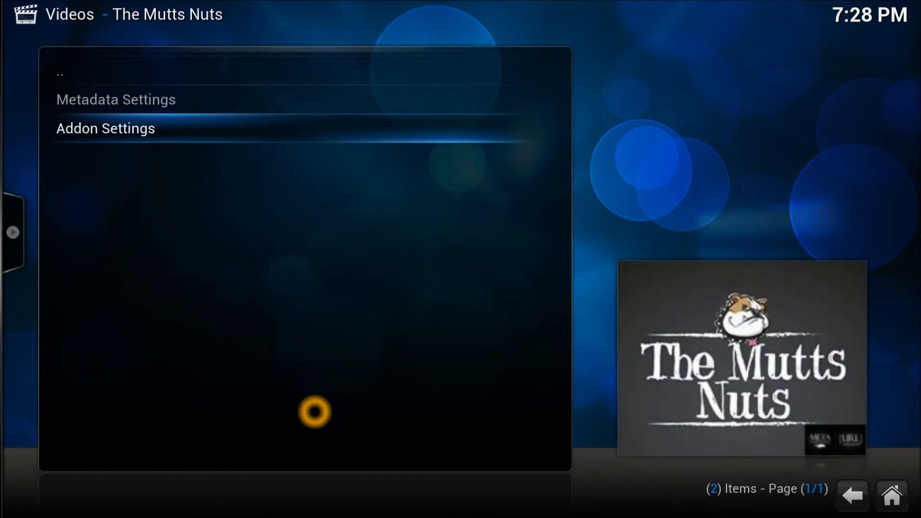
key(Return)
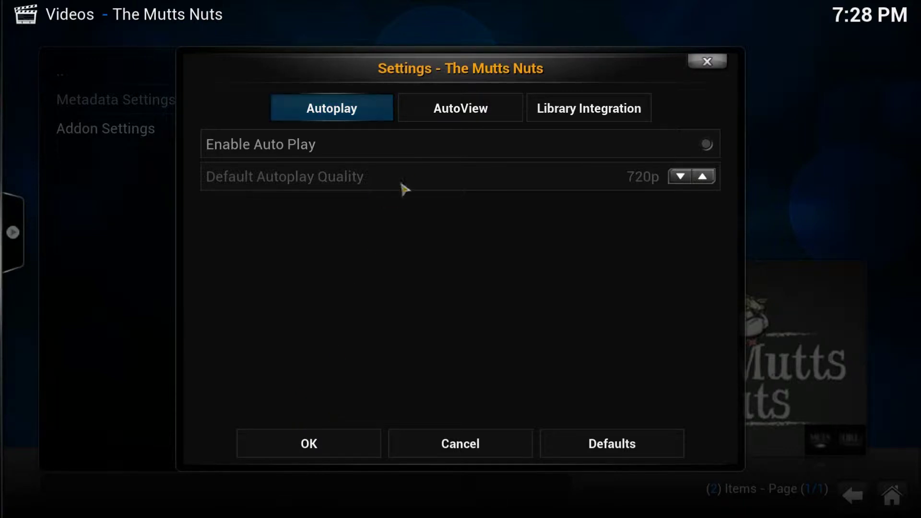
click(464, 114)
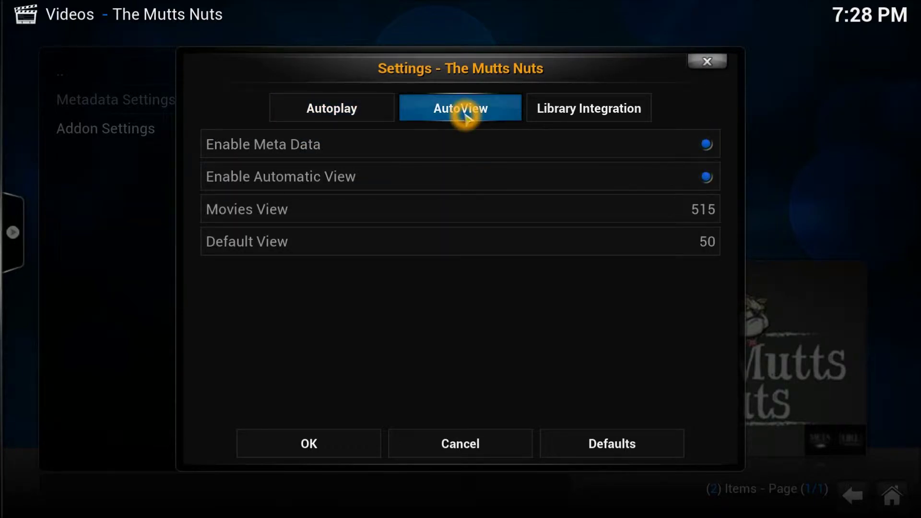
Step: Check the Library Integration Movie Folder setting, cancel without saving, and reopen Addon Settings
click(556, 115)
click(570, 145)
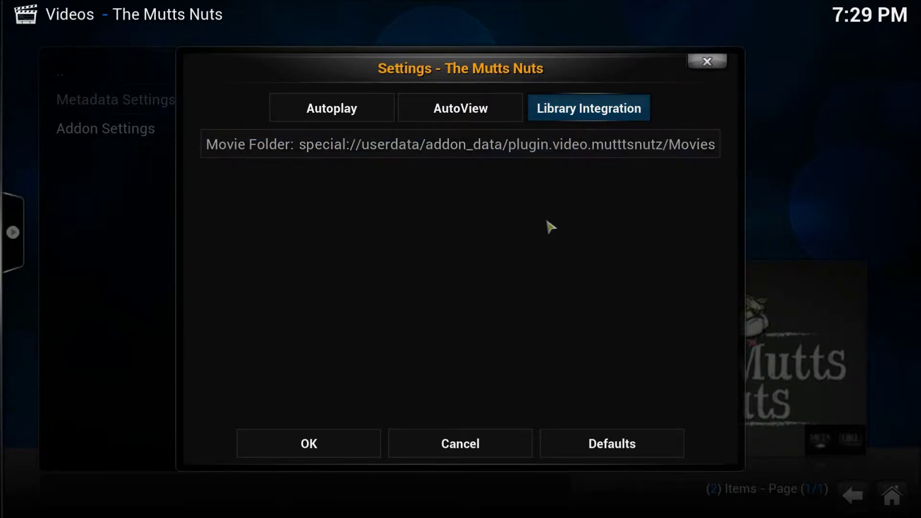
click(460, 455)
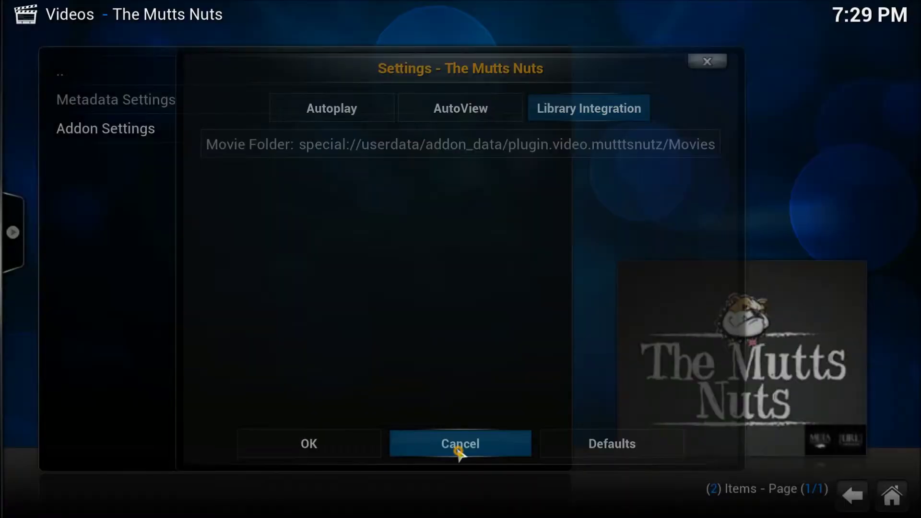
click(233, 116)
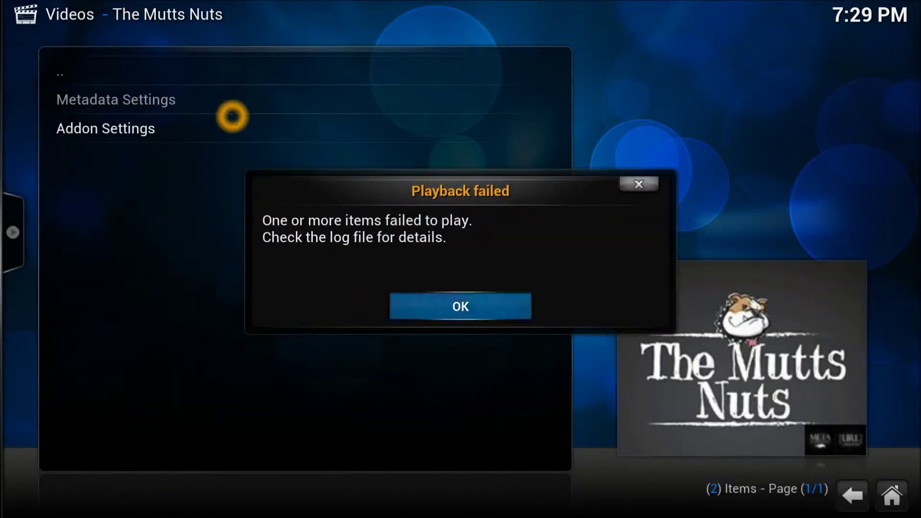
Step: Dismiss the Playback failed message and open the add-on's Movies listing
key(Return)
key(Up)
key(Up)
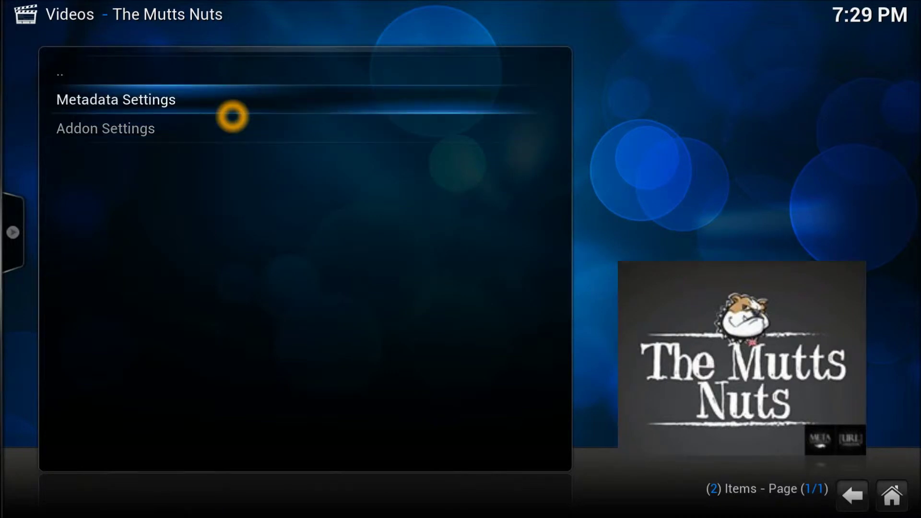
key(Return)
key(Up)
key(Up)
key(Up)
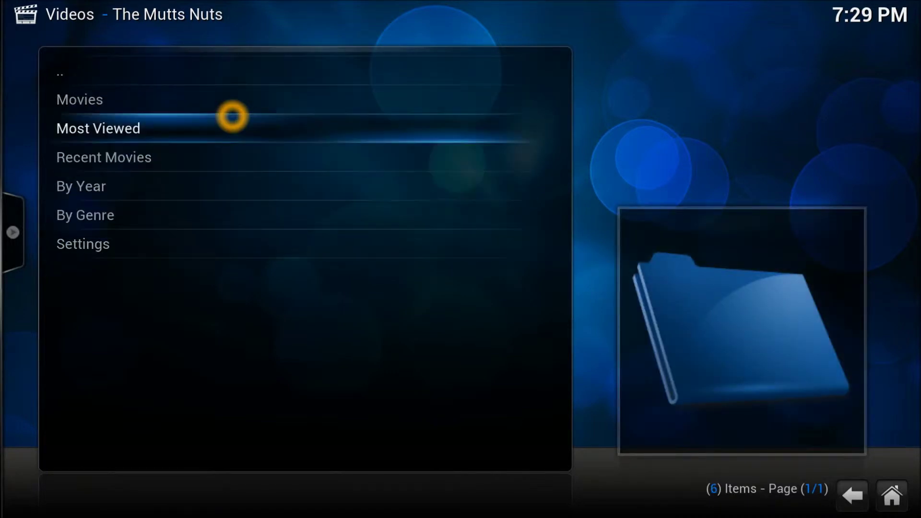
key(Return)
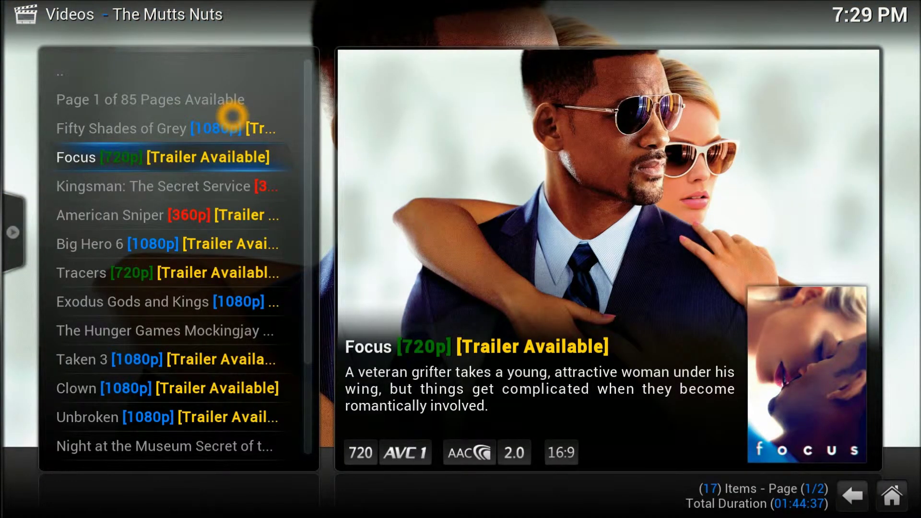
Step: Browse the film list past Big Hero 6, Taken 3 and Clown, stopping on Unbroken
key(Down)
key(Down)
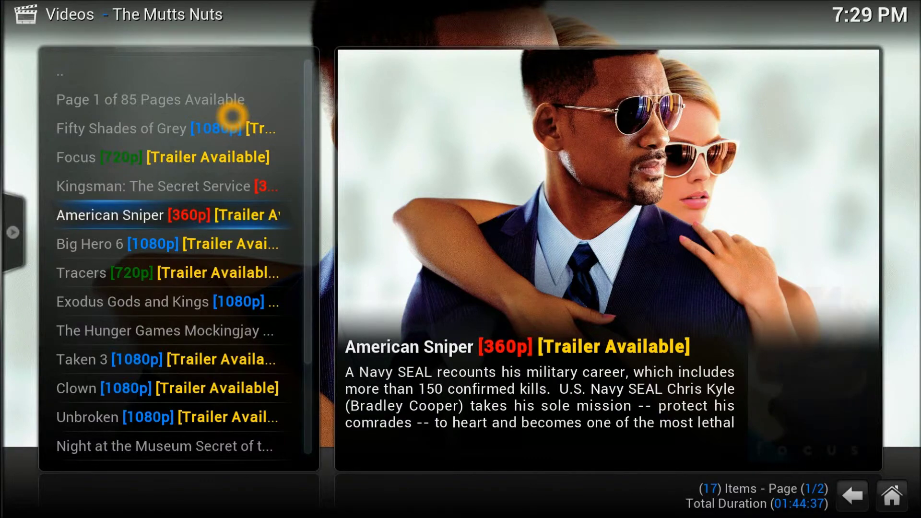
key(Down)
key(Down)
key(Up)
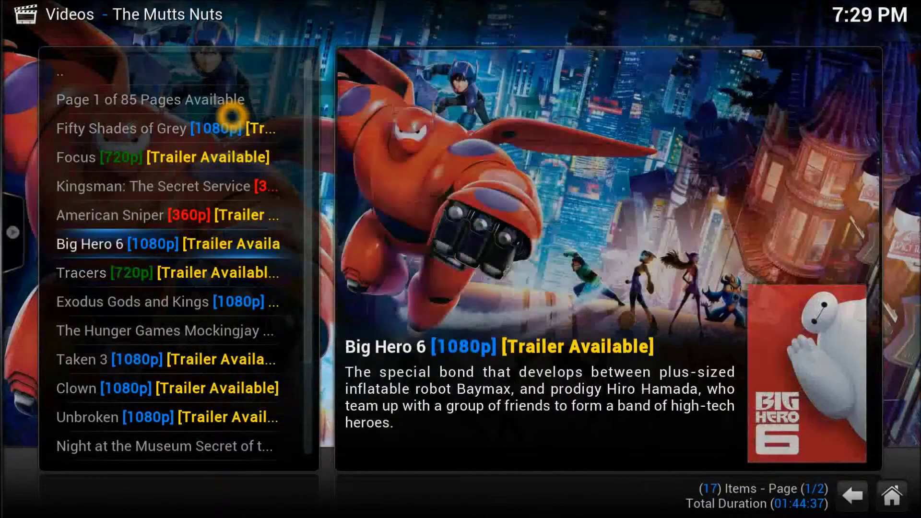
key(Up)
key(Up)
key(Up)
key(Up)
key(Up)
key(Up)
key(Down)
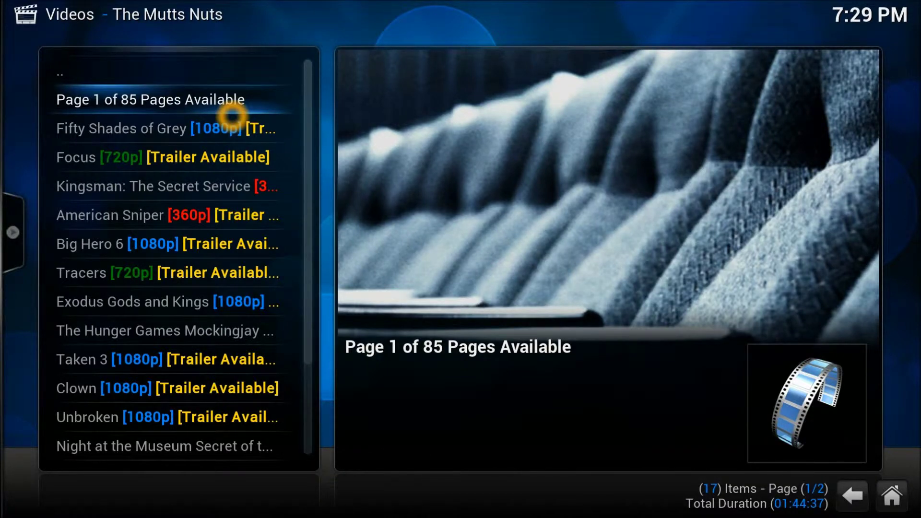
key(Down)
key(Down)
key(Down)
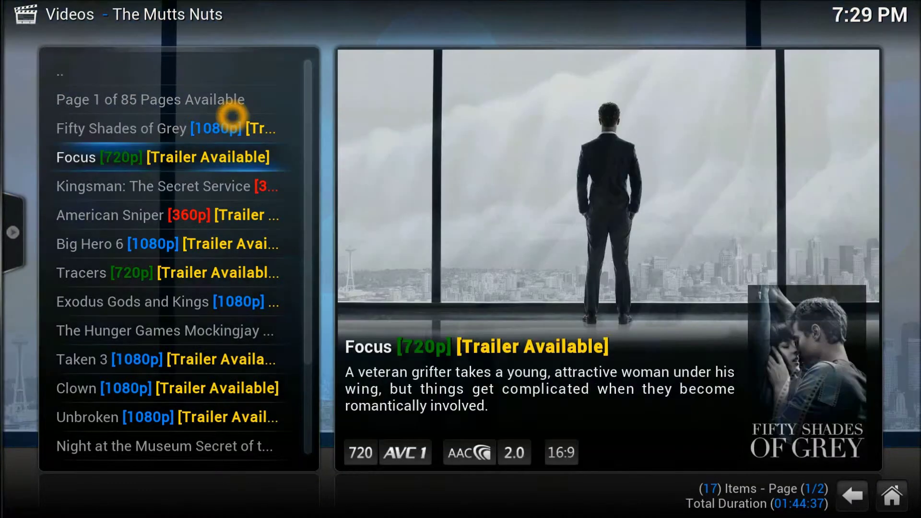
key(Down)
key(Down)
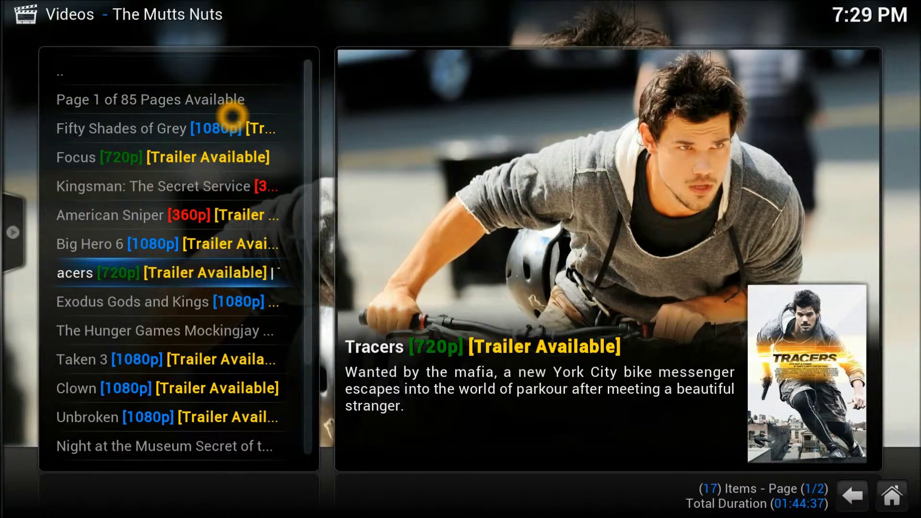
key(Down)
key(Down)
key(Down)
key(Down)
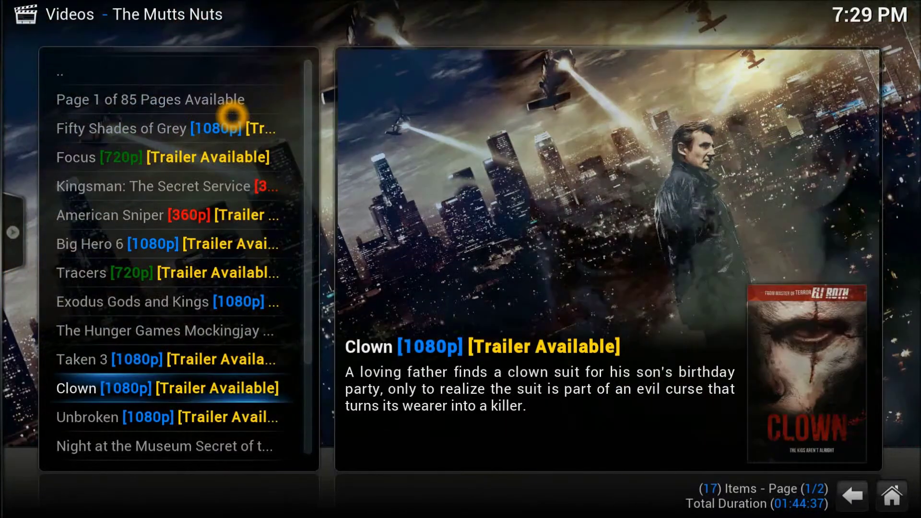
key(Down)
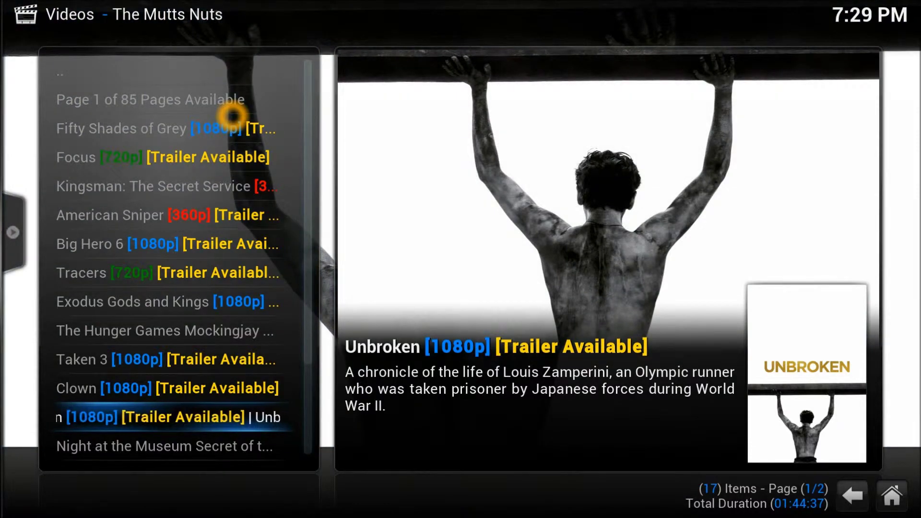
key(Down)
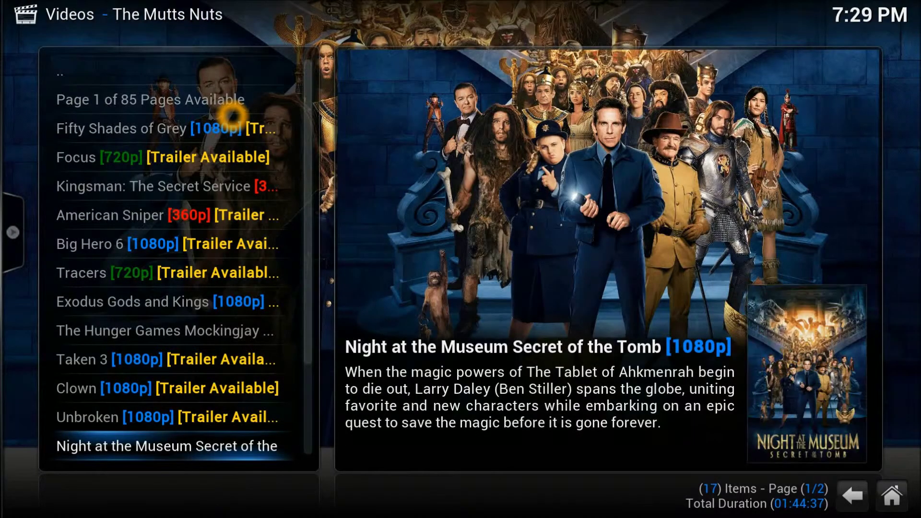
key(Up)
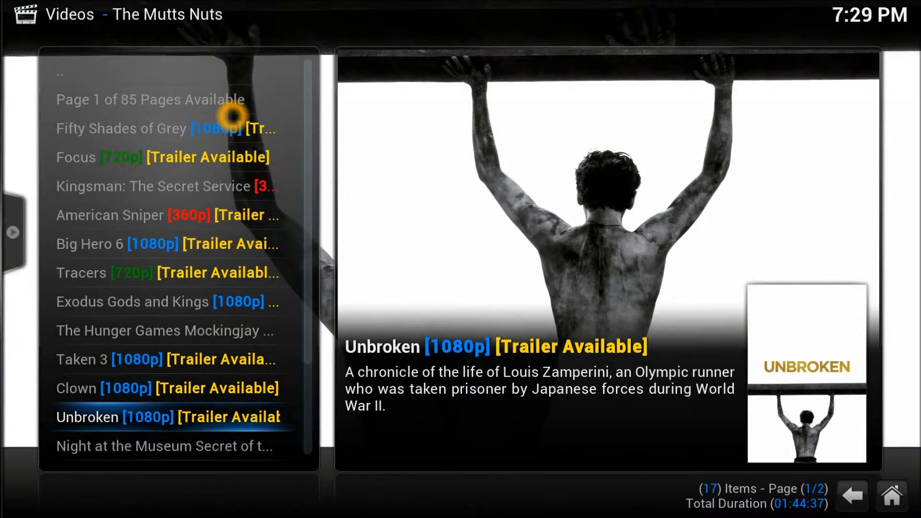
Step: Play Unbroken at [1080p] stream quality, then stop playback
key(Return)
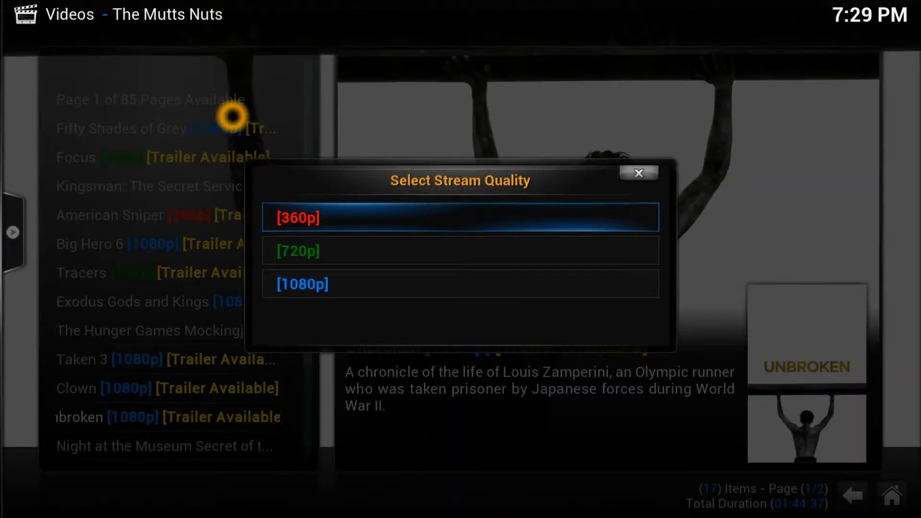
key(Down)
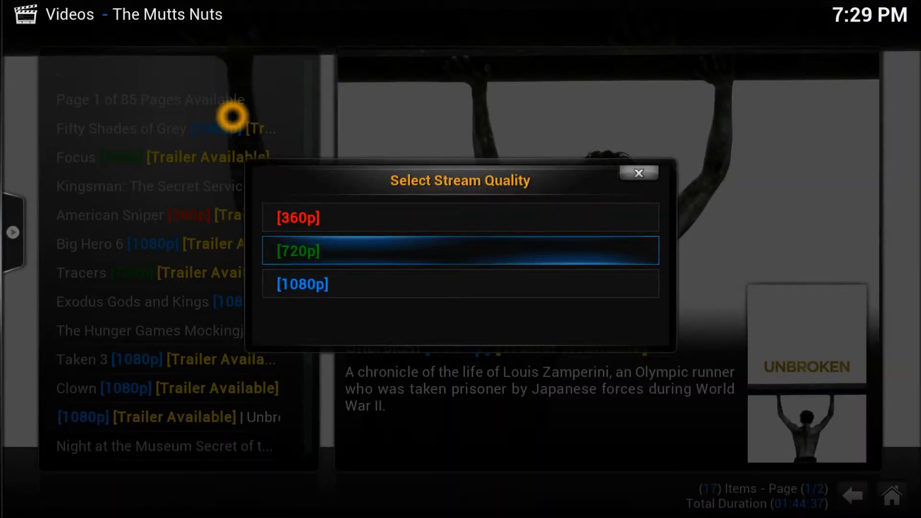
key(Down)
key(Return)
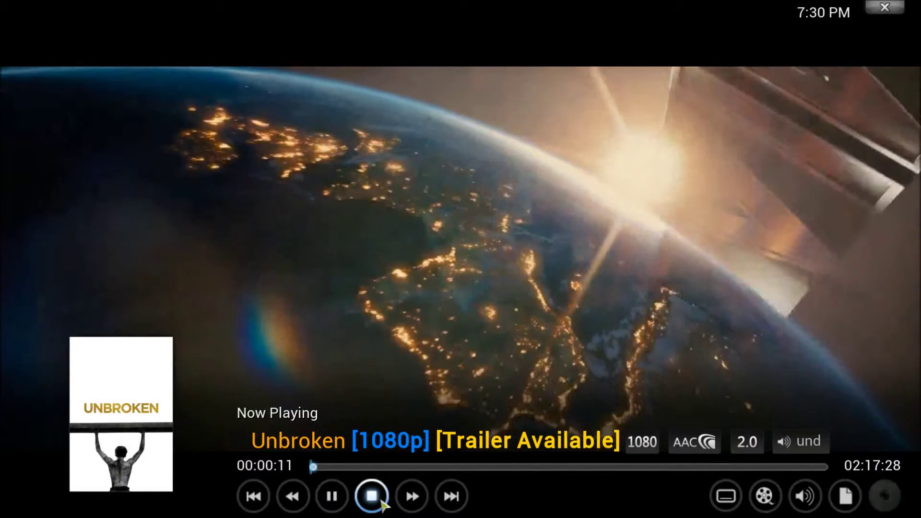
click(375, 499)
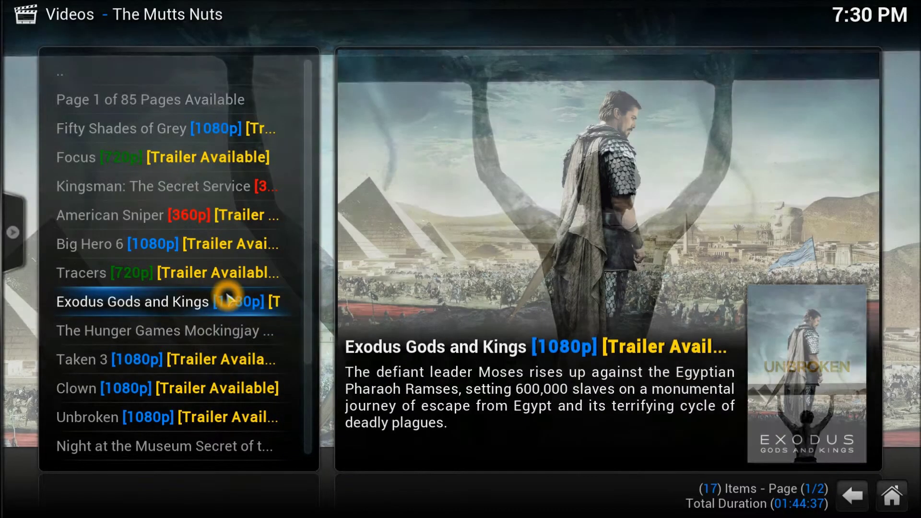
Step: Return to The Mutts Nuts category menu and open Most Viewed
key(BackSpace)
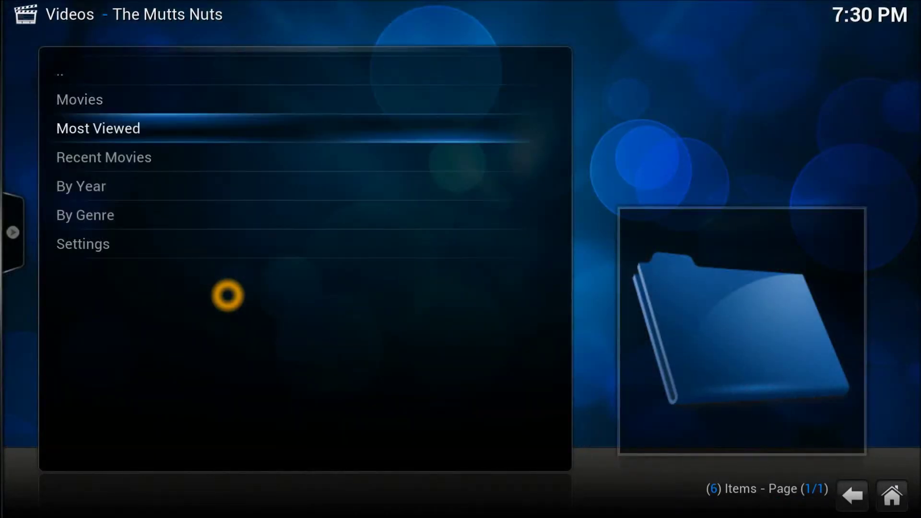
key(Return)
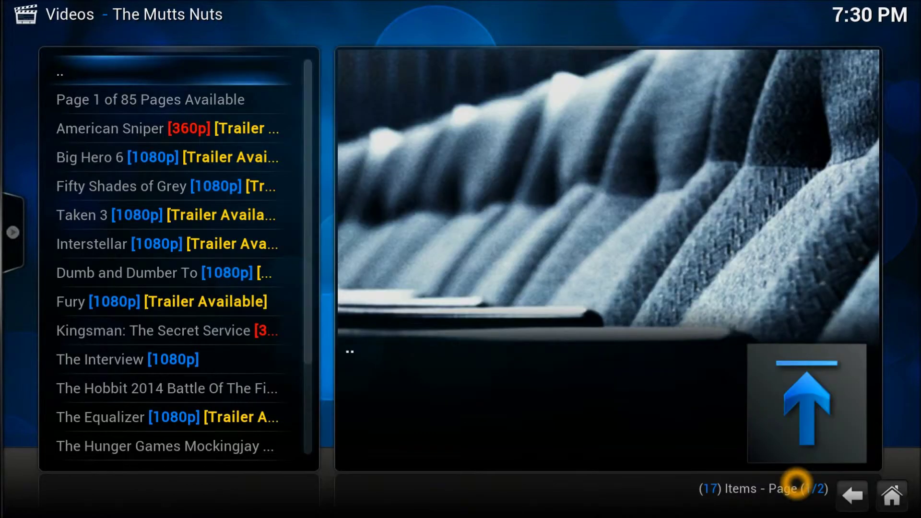
Step: Browse Most Viewed down to Dumb and Dumber To, then switch to Recent Movies
key(Down)
key(Down)
key(Down)
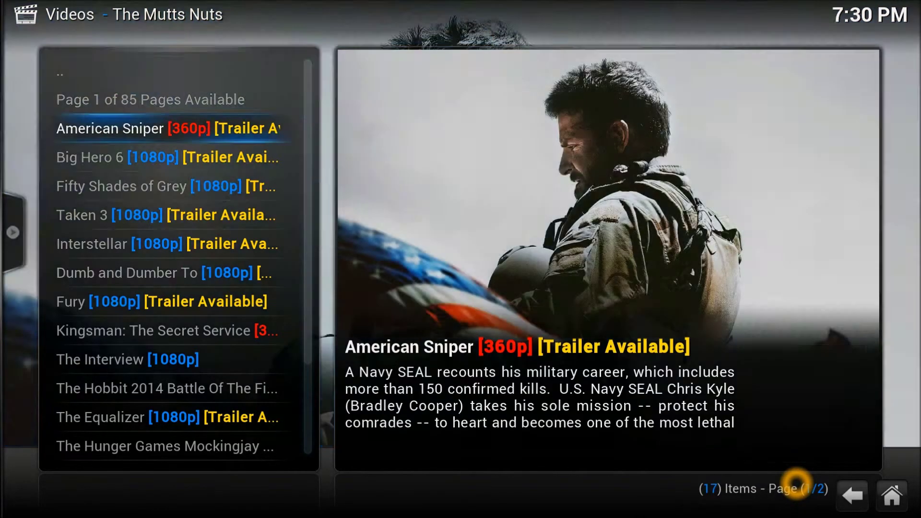
key(Down)
key(Down)
key(Down)
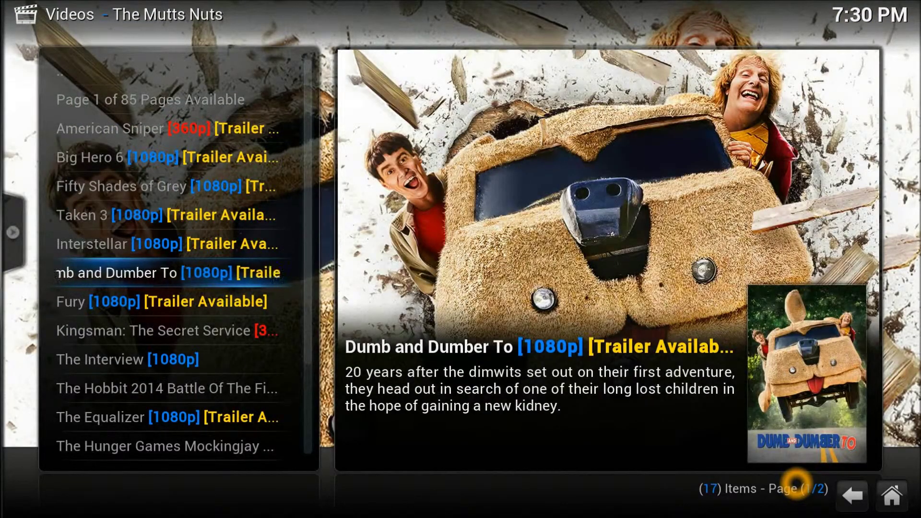
key(BackSpace)
key(Down)
key(Down)
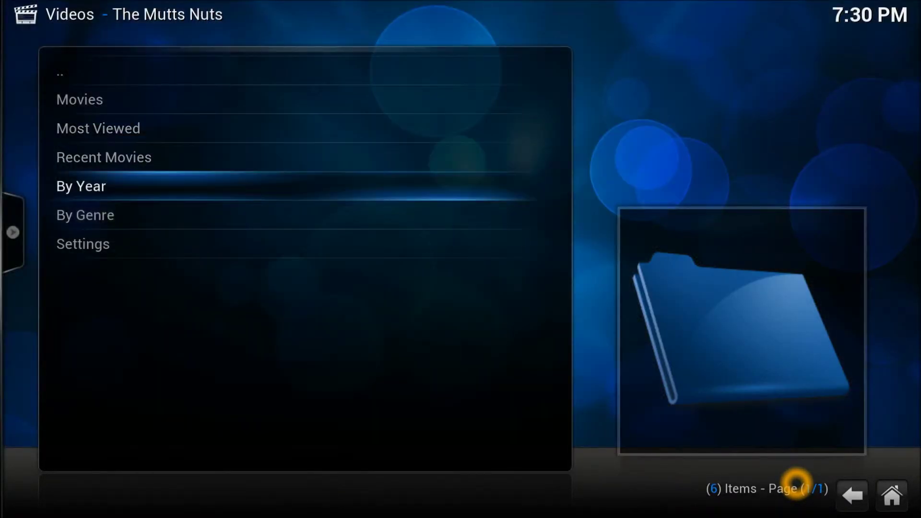
key(Up)
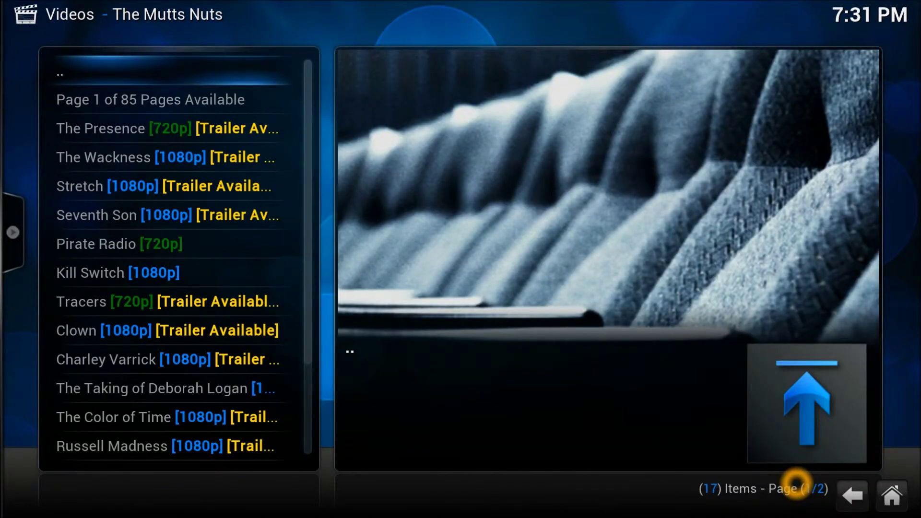
key(Down)
key(Down)
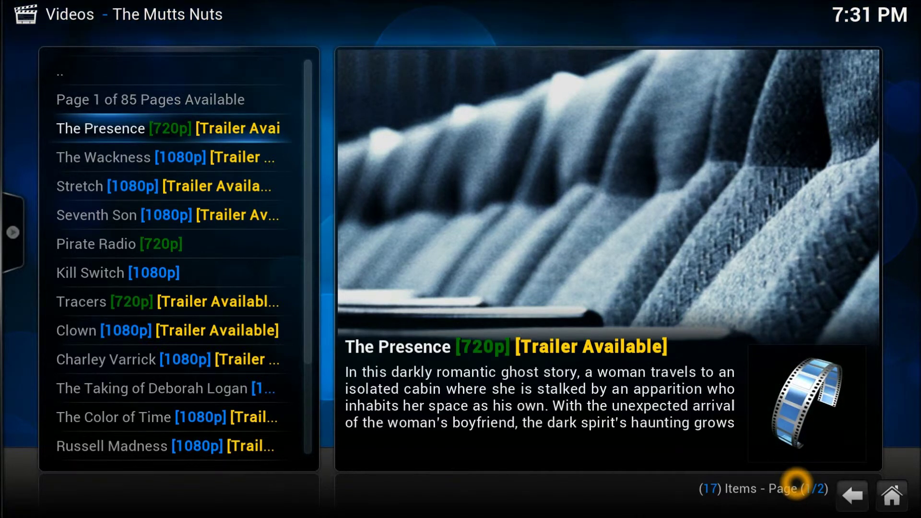
key(Down)
key(Down)
key(Down)
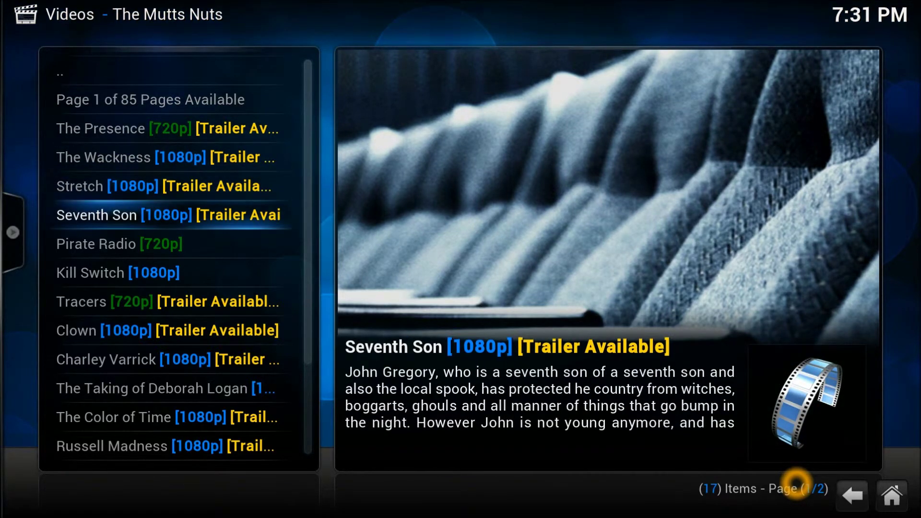
key(Down)
key(Down)
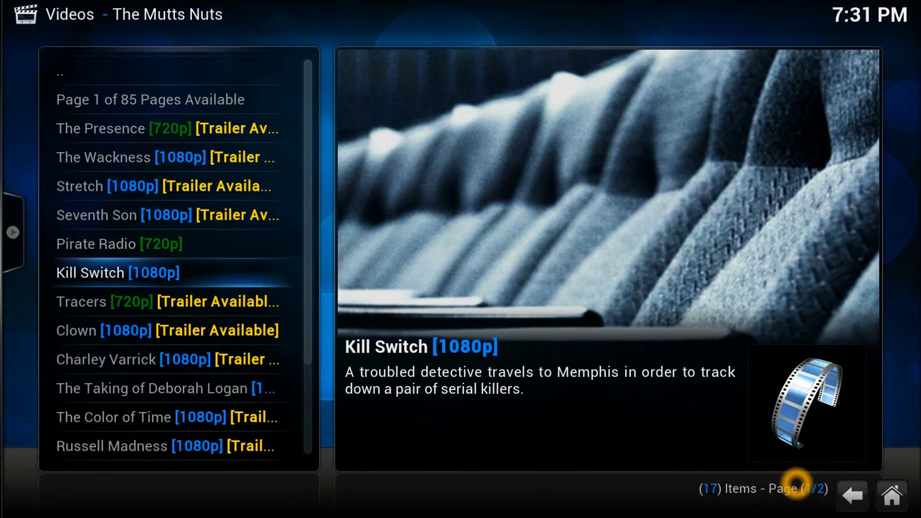
key(Down)
key(Down)
key(Down)
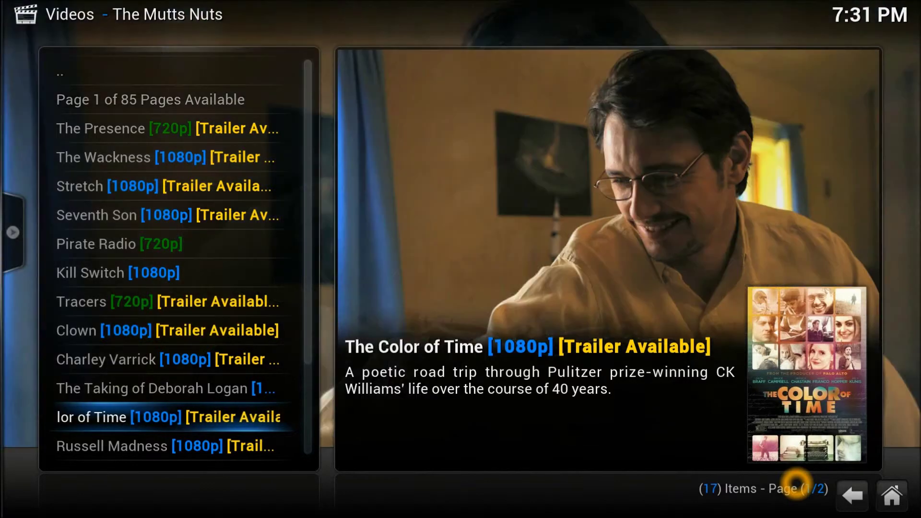
key(BackSpace)
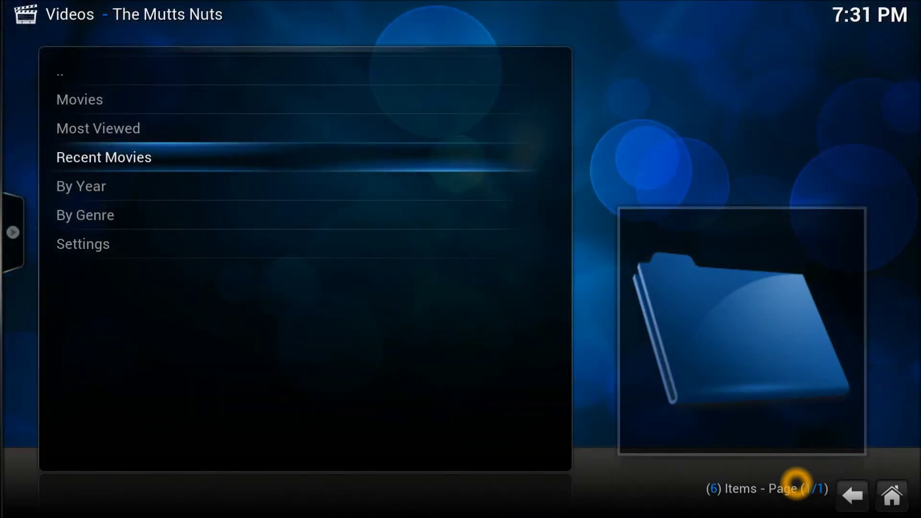
Step: Return to the home screen, open SYSTEM's File manager and highlight the .jas source
key(BackSpace)
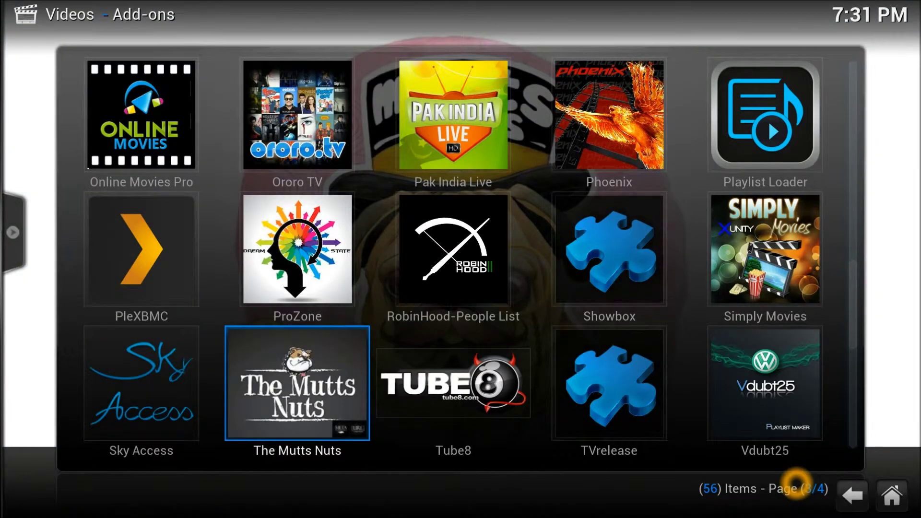
key(BackSpace)
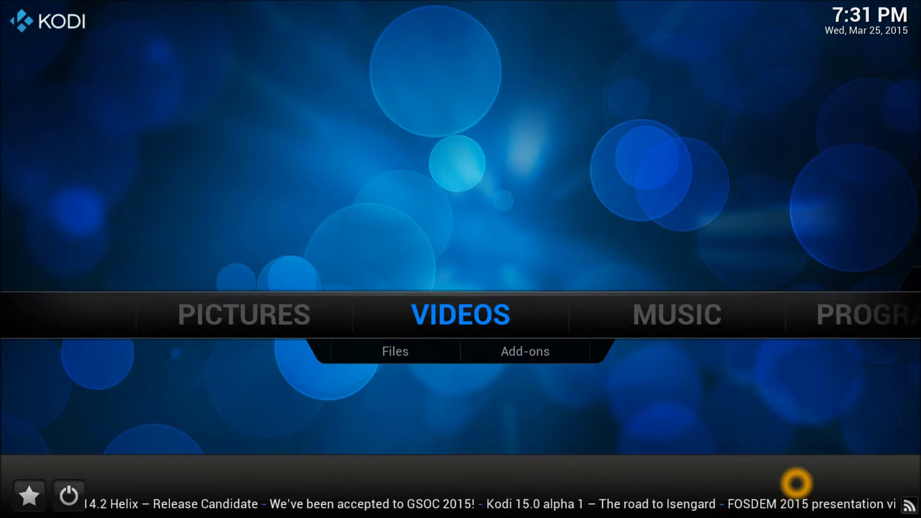
key(Right)
key(Right)
key(Right)
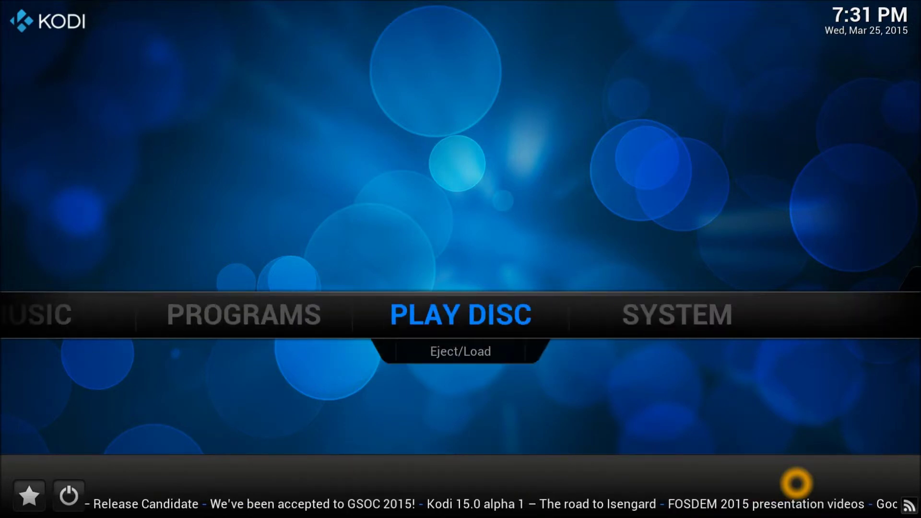
key(Right)
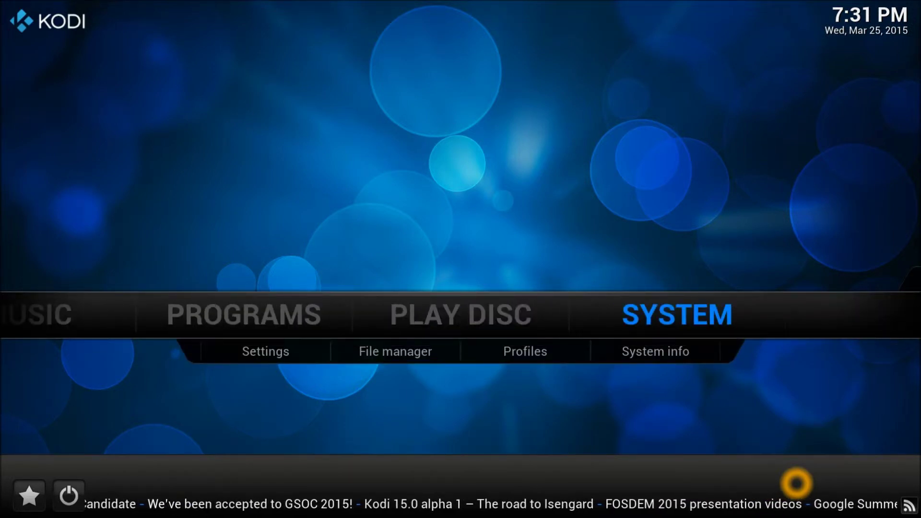
key(Down)
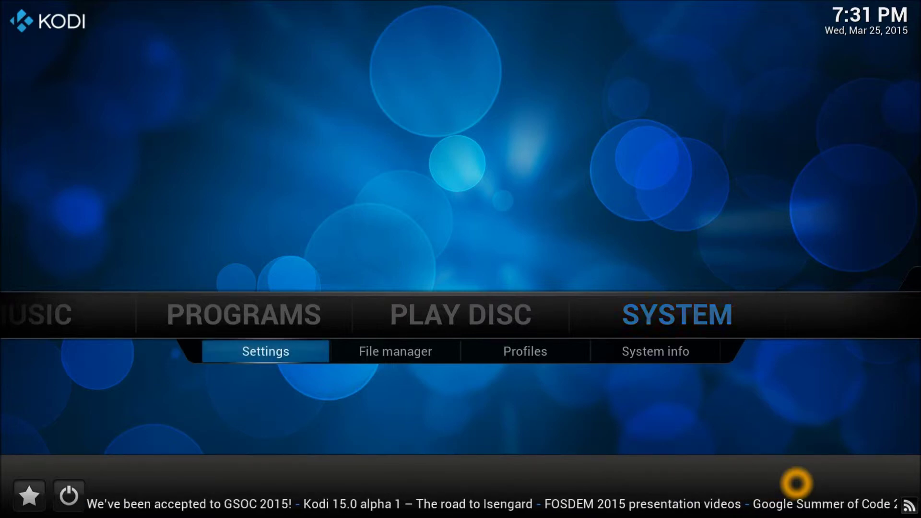
key(Right)
key(Return)
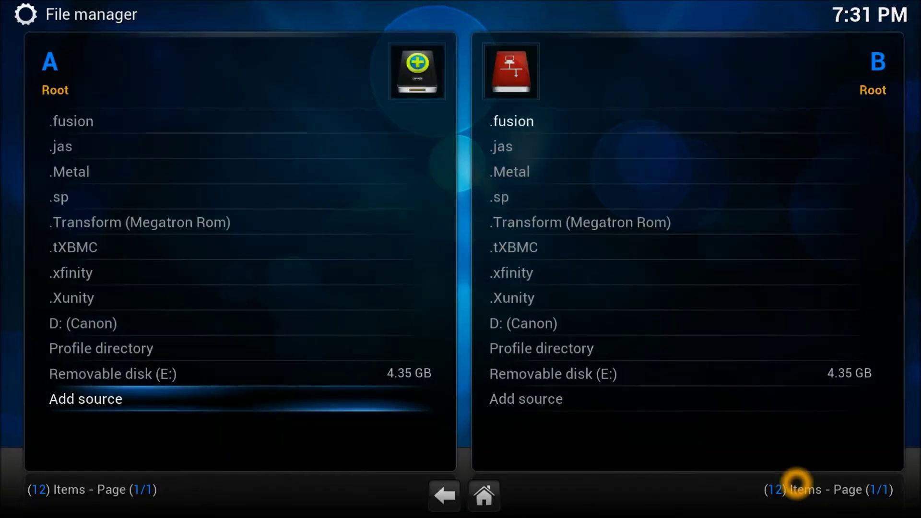
key(Up)
key(Up)
key(Up)
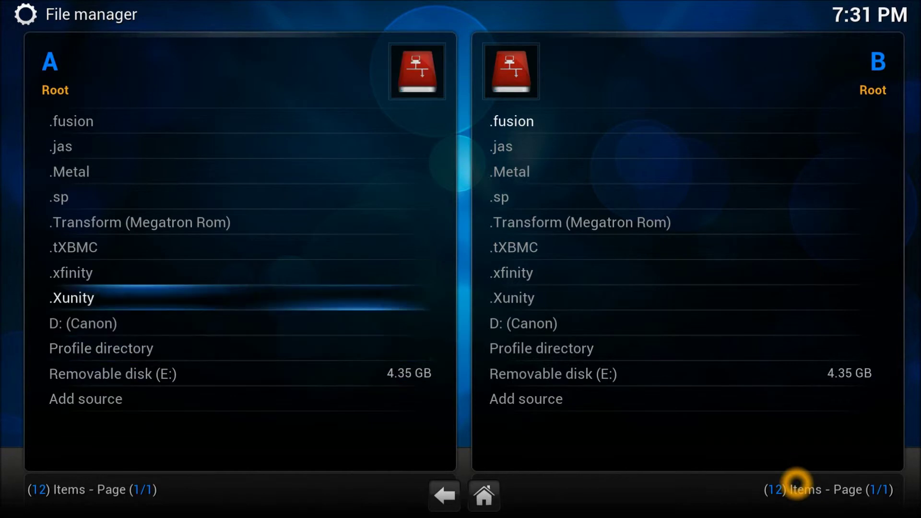
key(Up)
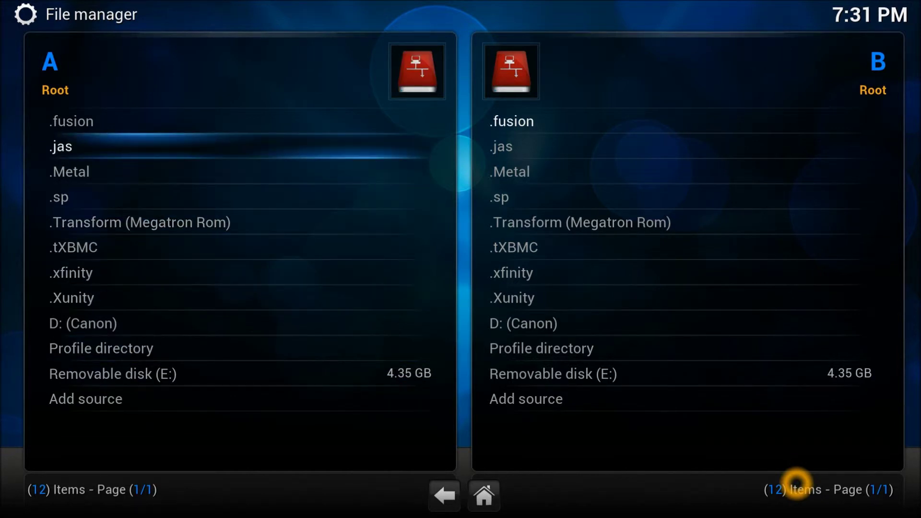
key(c)
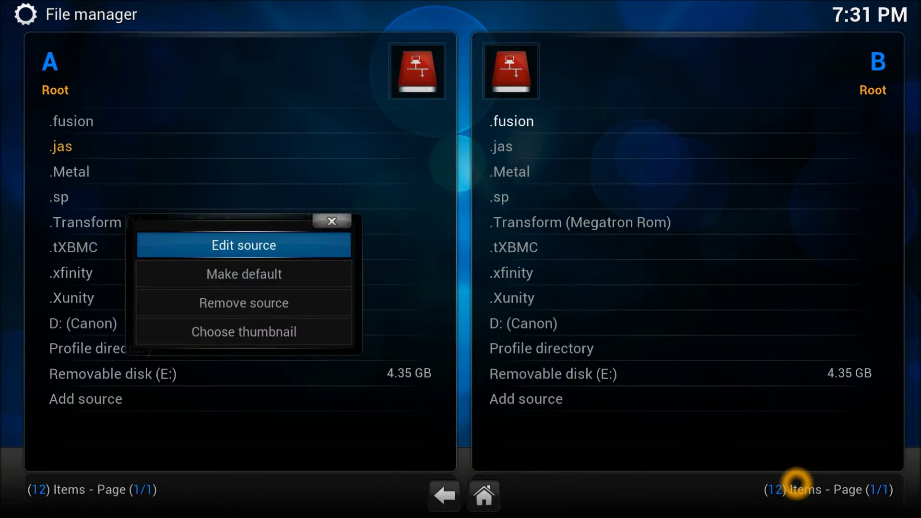
key(Return)
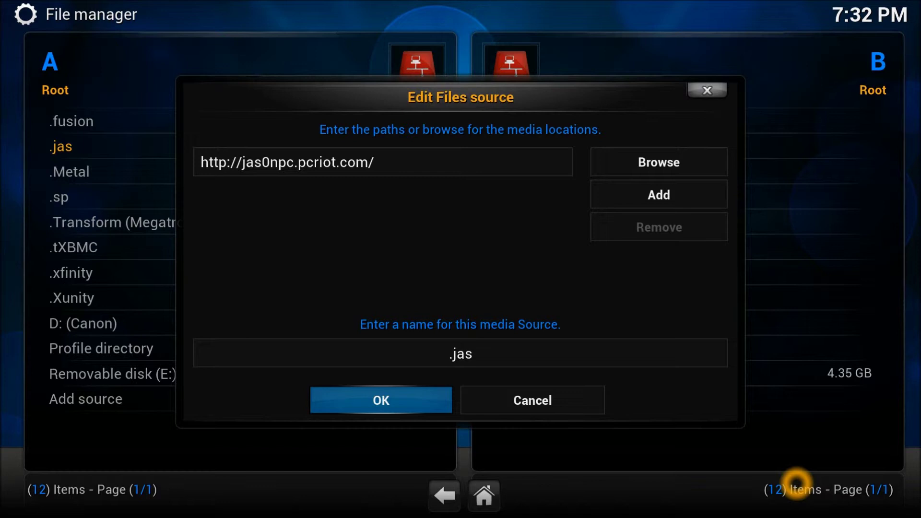
key(Up)
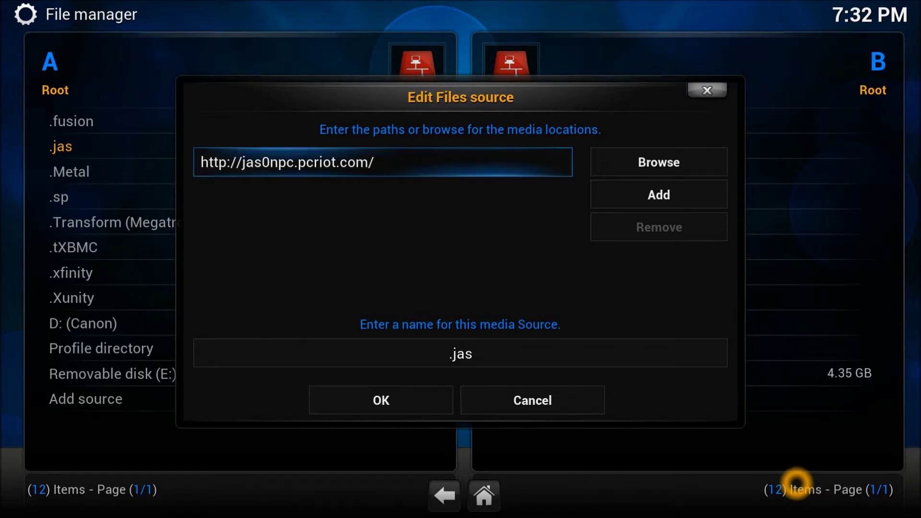
key(Down)
key(Return)
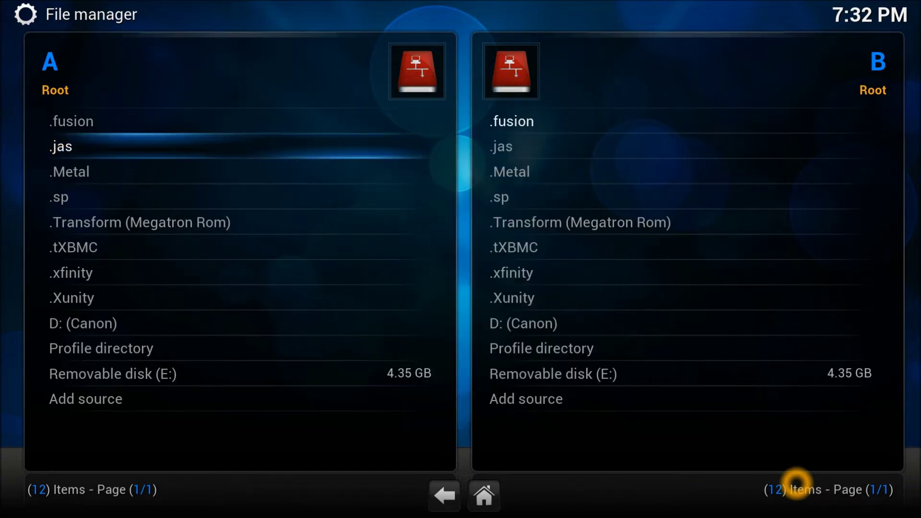
key(Escape)
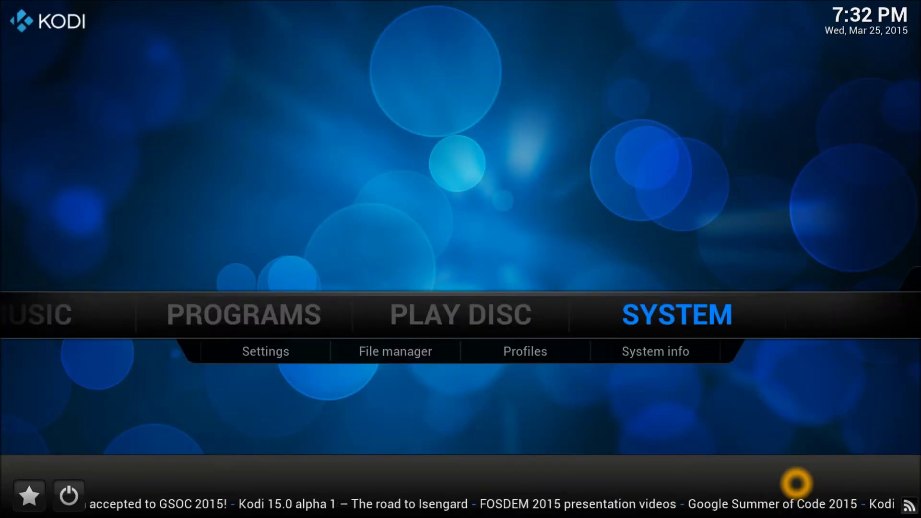
Step: Browse the .jas source under Settings > Add-ons > Install from zip file to highlight repository.jas0npc-1.0.2.zip
key(Left)
key(Right)
key(Down)
key(Left)
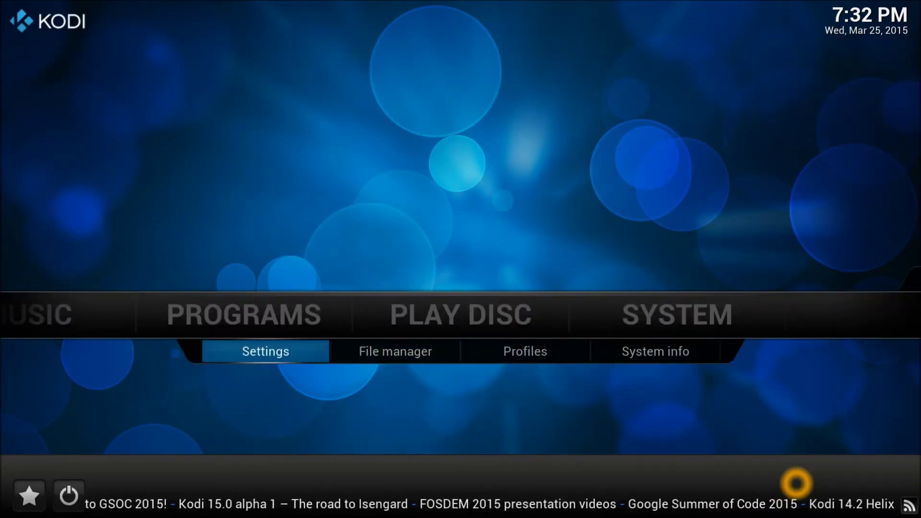
key(Return)
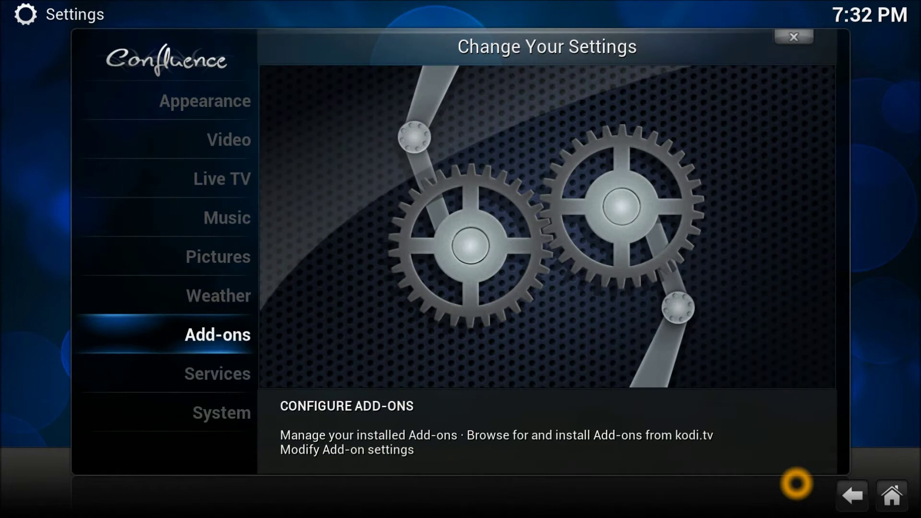
key(Return)
key(Down)
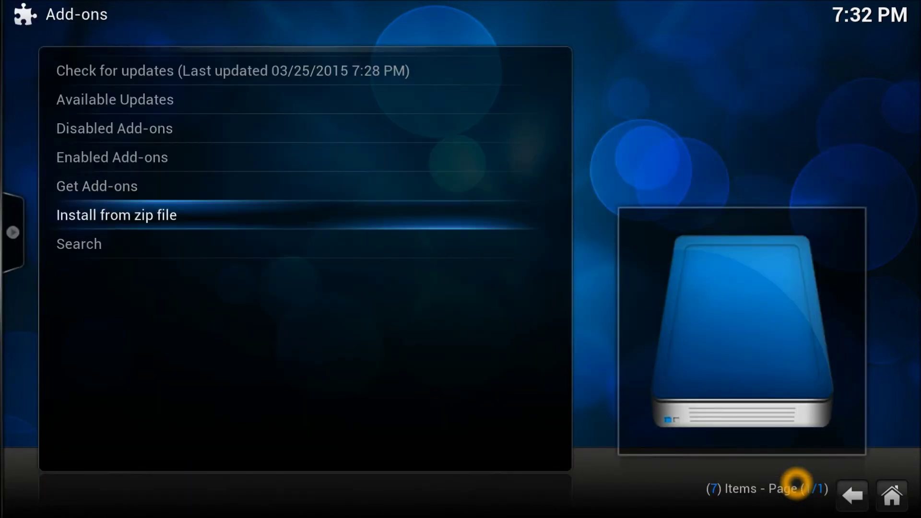
key(Return)
key(Down)
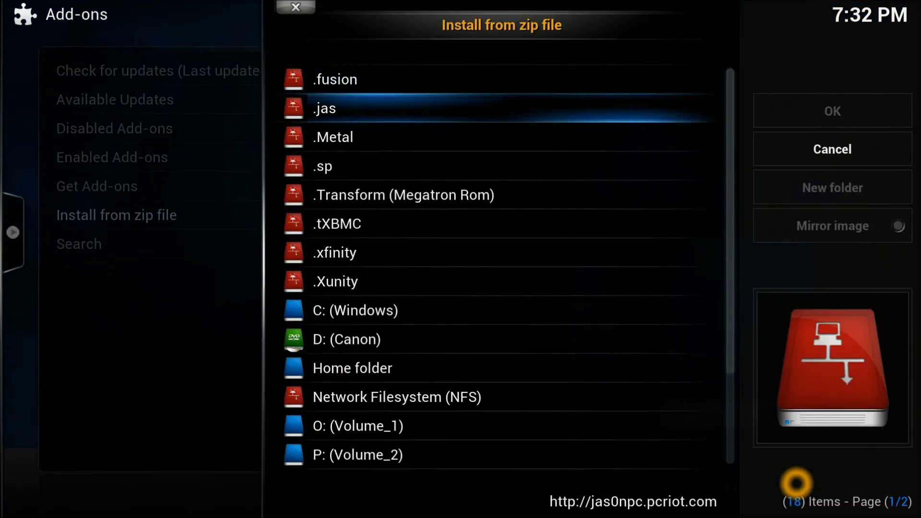
key(Return)
key(Down)
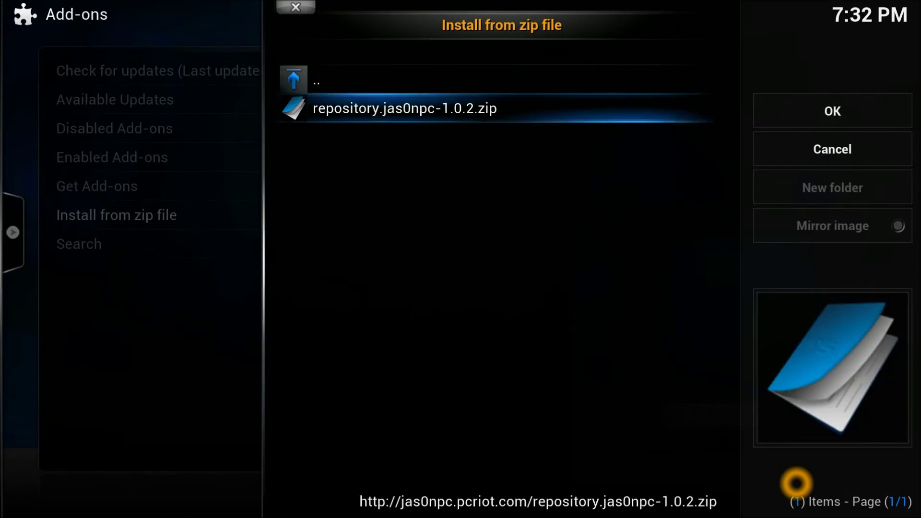
Step: Back out of the zip browser and open the Get Add-ons repository list
key(BackSpace)
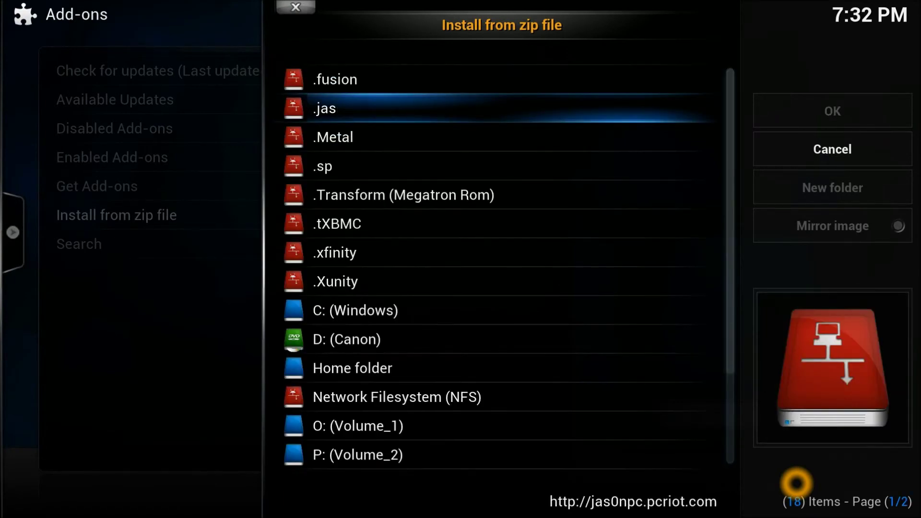
key(BackSpace)
key(Up)
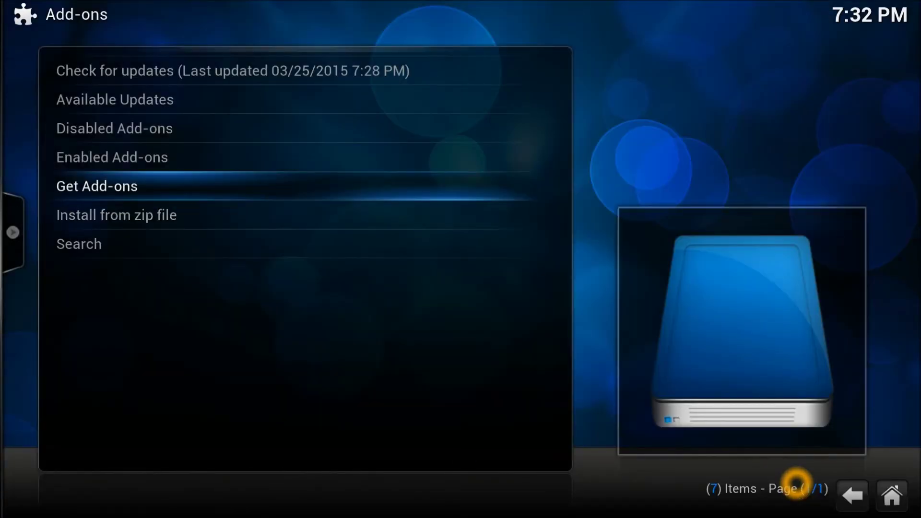
key(Return)
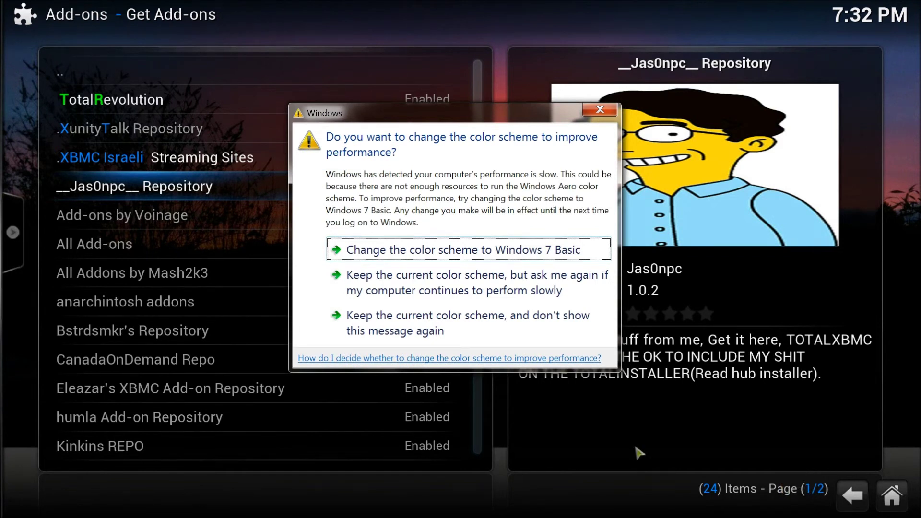
Step: Keep the current Windows colour scheme without showing the prompt again, then leave the repository list
click(434, 331)
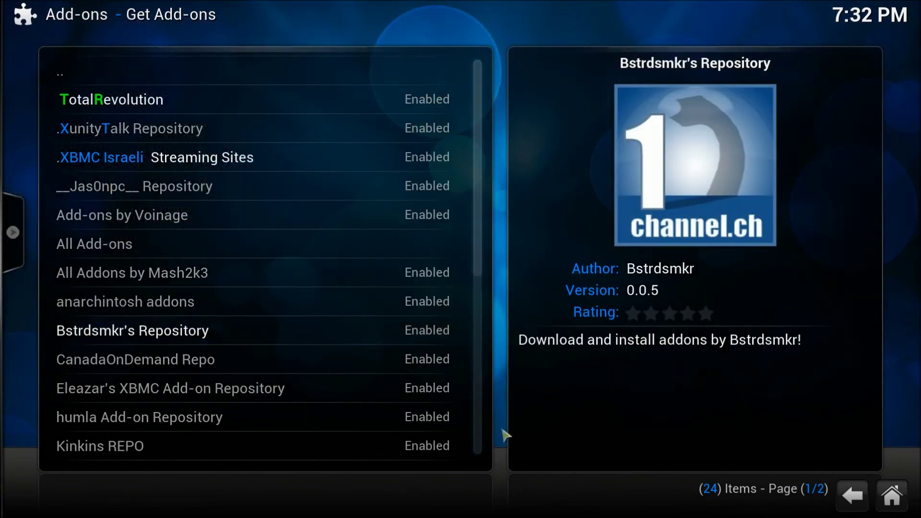
click(515, 435)
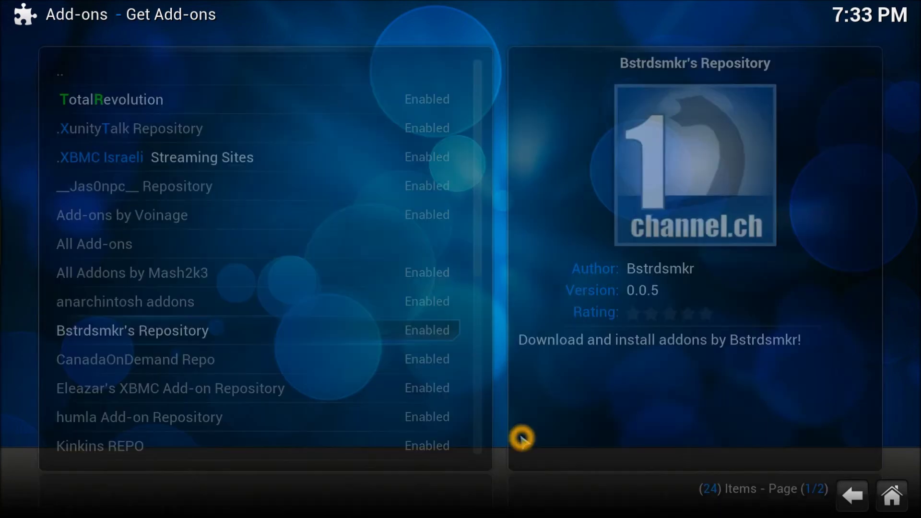
right_click(522, 438)
Step: Back out of Settings to Kodi's home screen at the SYSTEM section
right_click(522, 438)
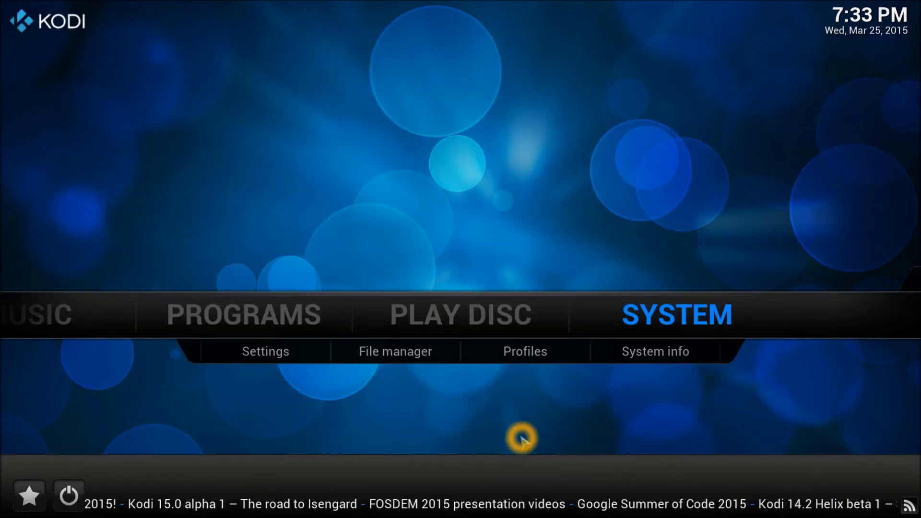